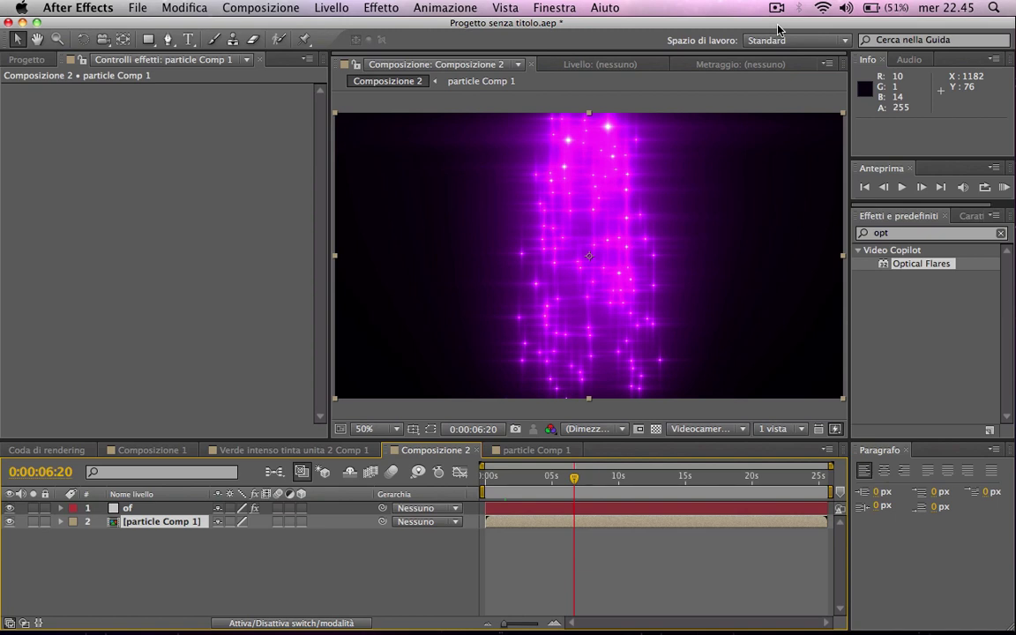
- Create Composizione 3 and apply Optical Flares to its grey solid layer
key(super+y)
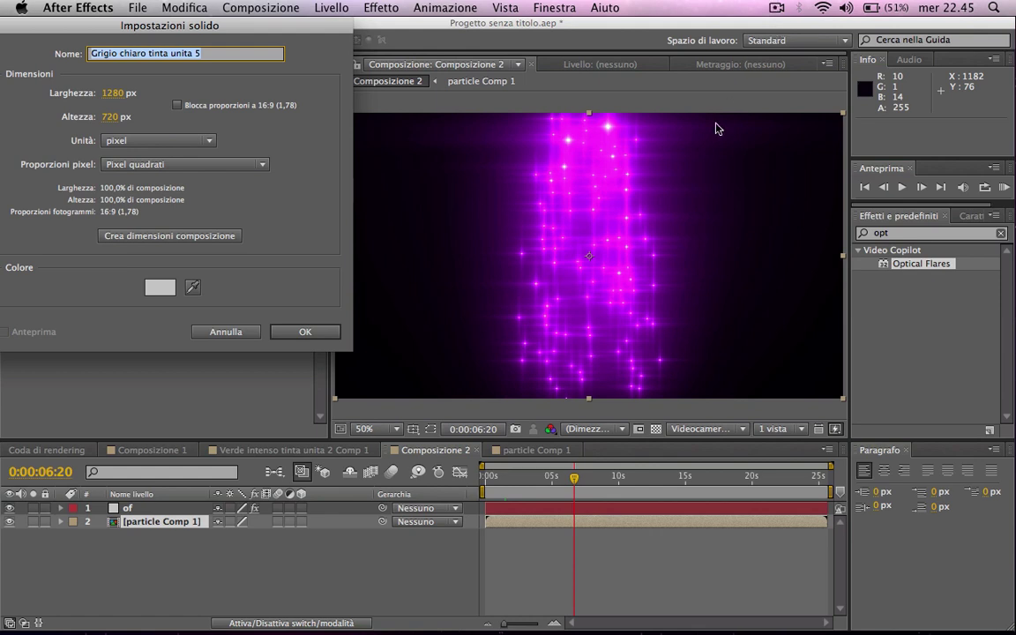
click(251, 333)
click(252, 336)
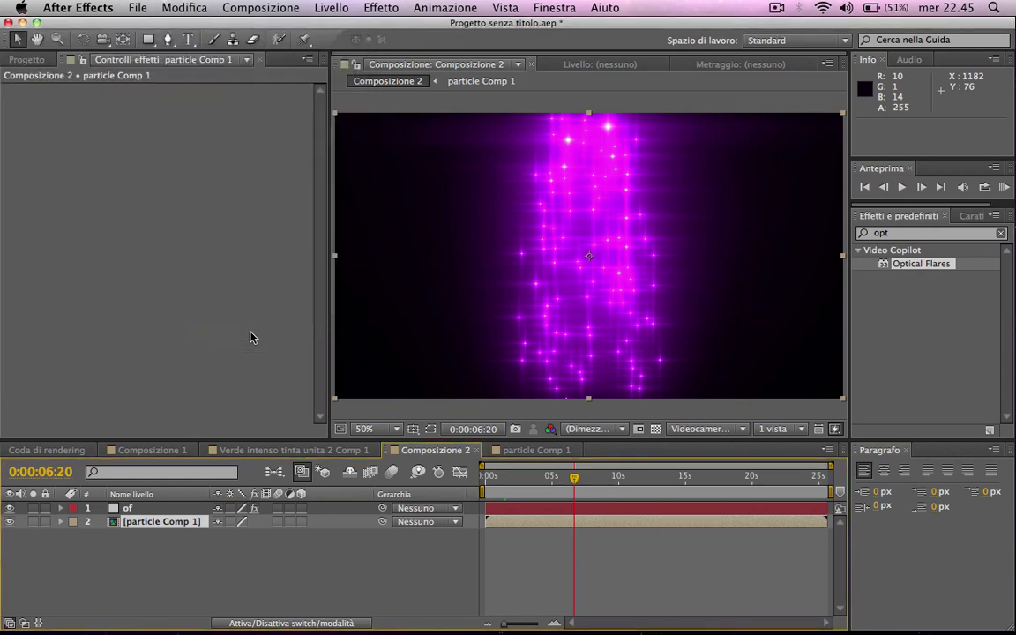
key(super+n)
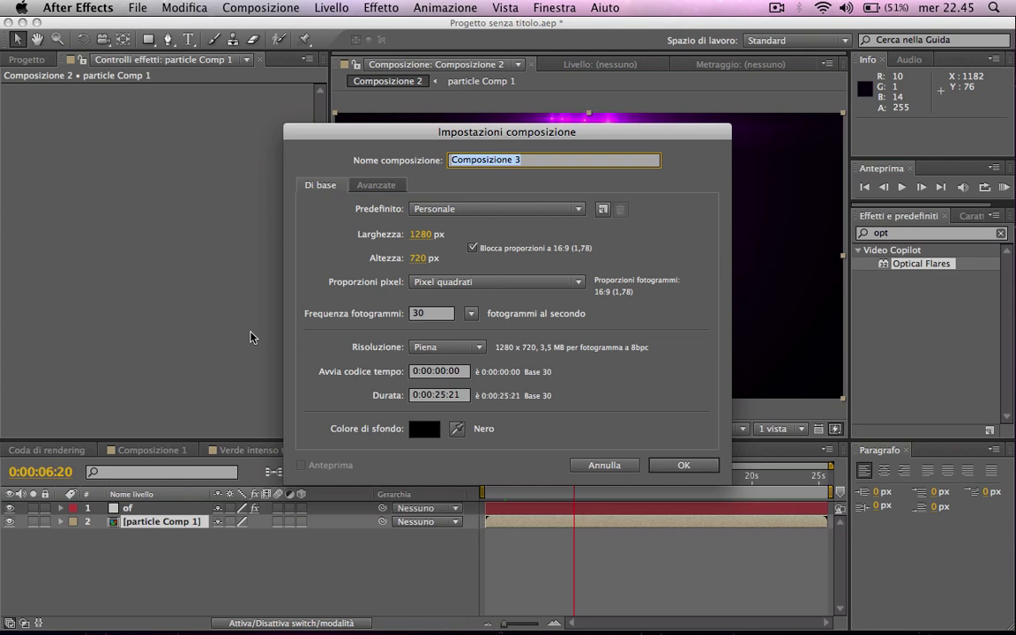
key(Return)
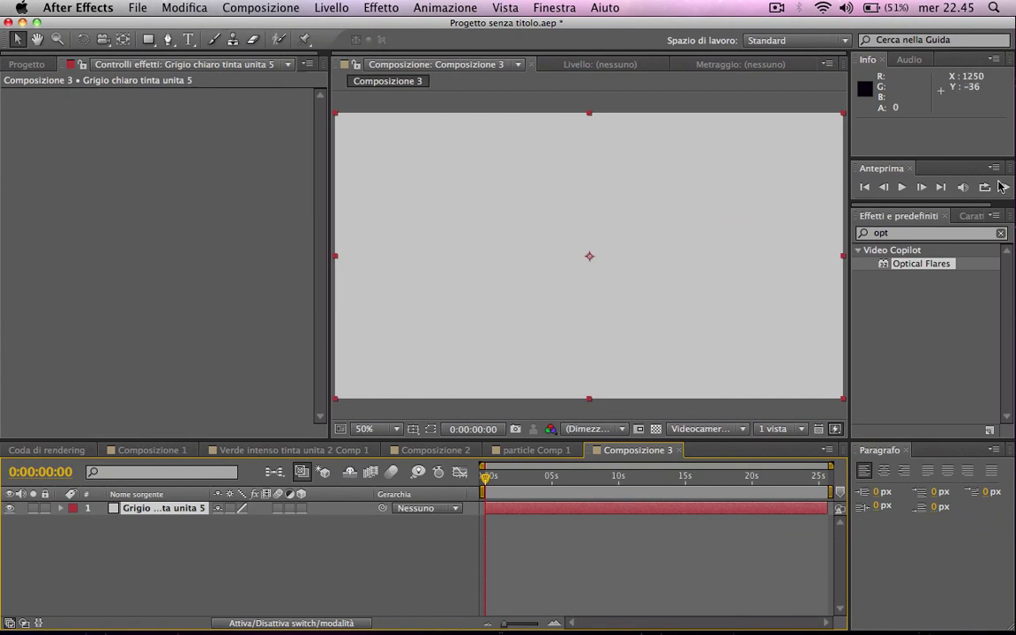
click(943, 264)
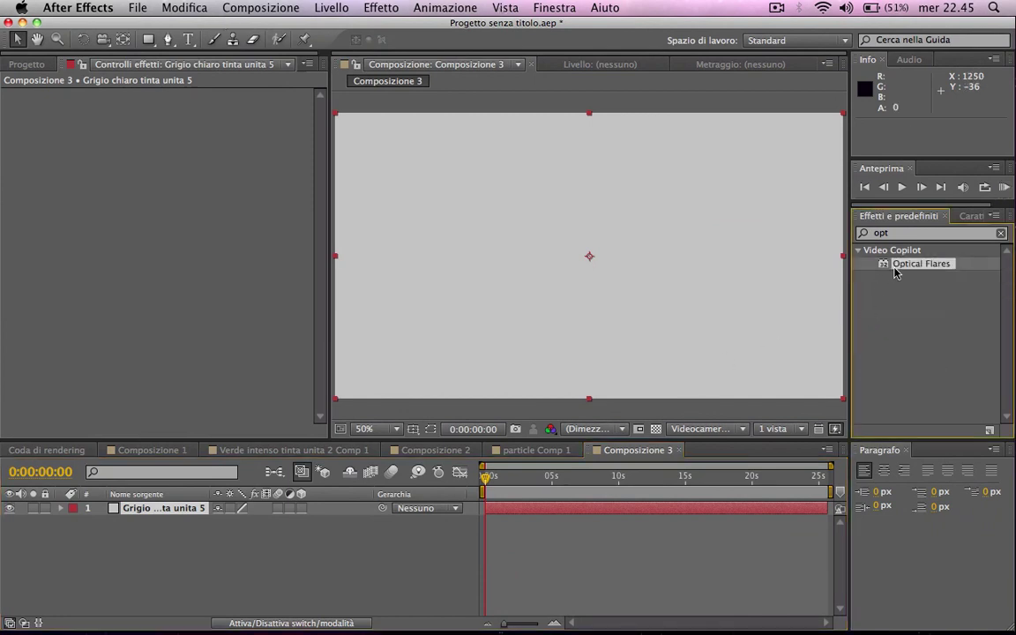
drag(897, 271, 748, 265)
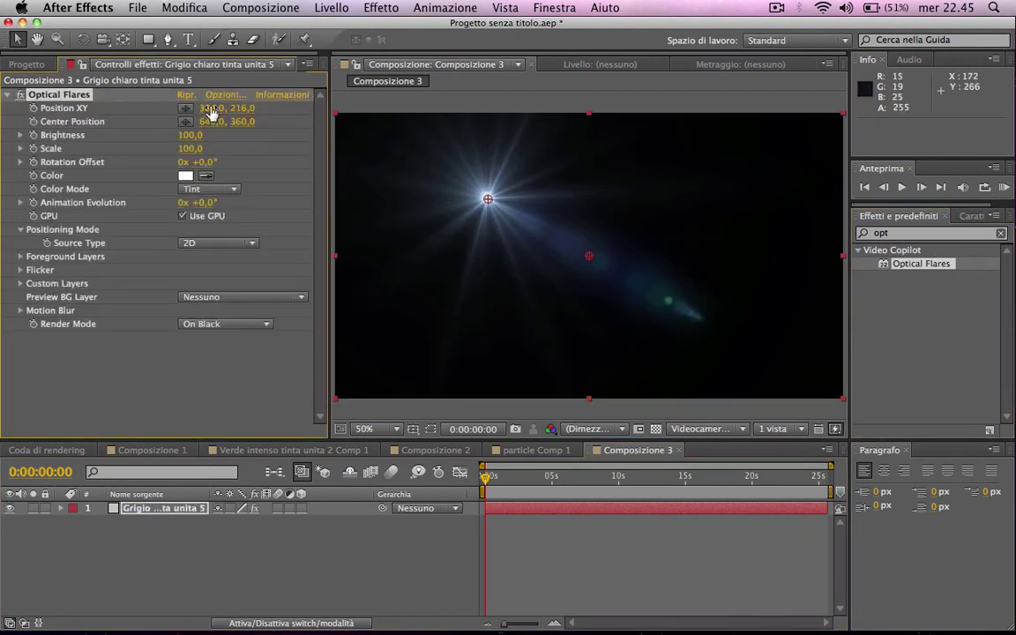
- In the Optical Flares options, move the preview flare near centre and list lens texture images
click(216, 94)
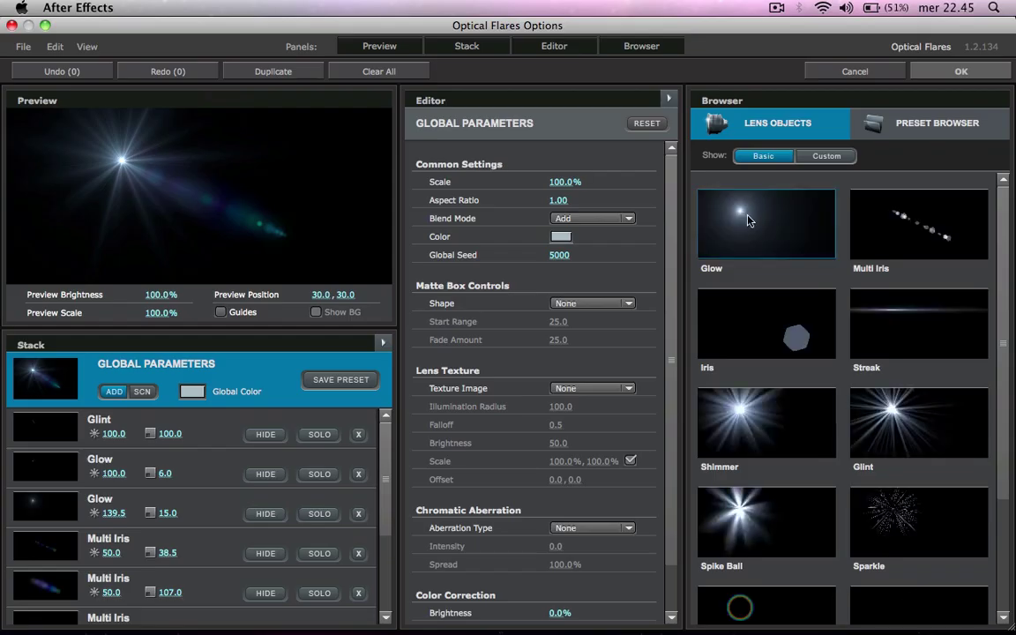
mouse_move(123, 160)
mouse_down()
mouse_move(5, 219)
mouse_move(252, 154)
mouse_up()
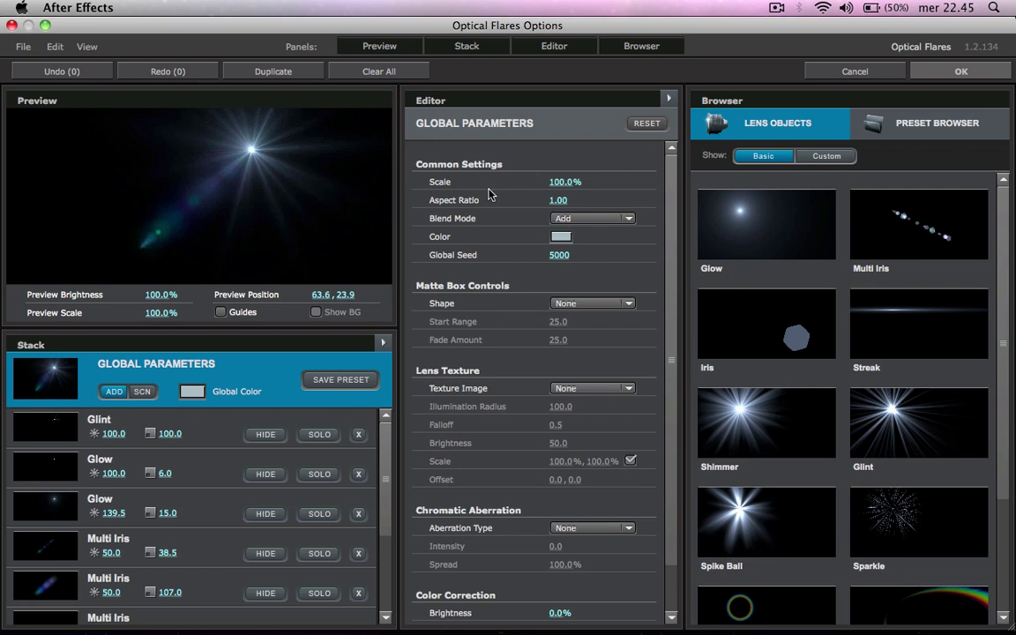
scroll(451, 355, down, 2)
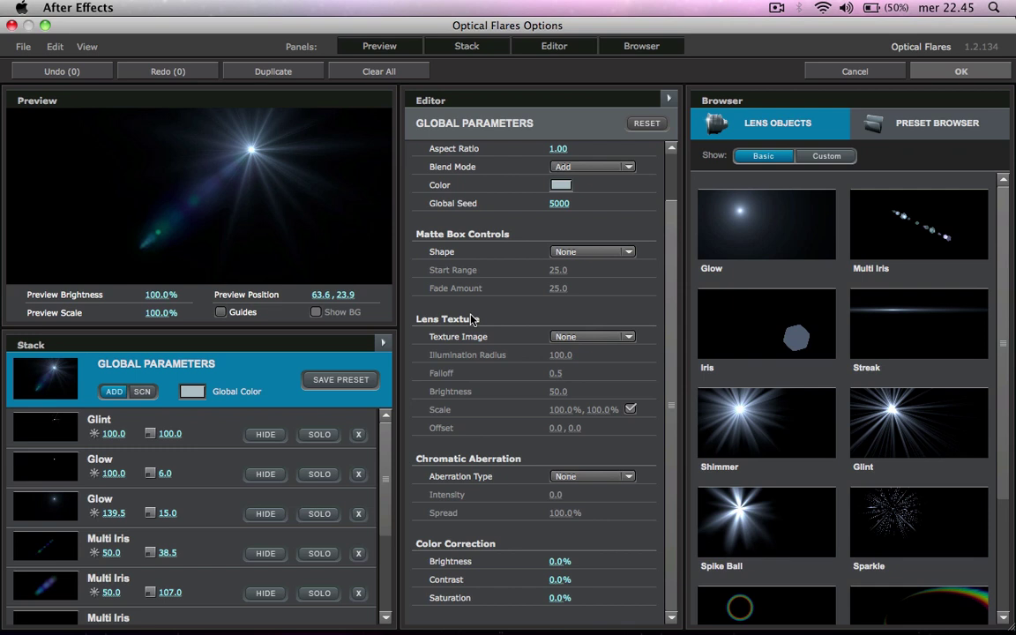
mouse_move(229, 135)
mouse_down()
mouse_move(147, 185)
mouse_move(113, 189)
mouse_up()
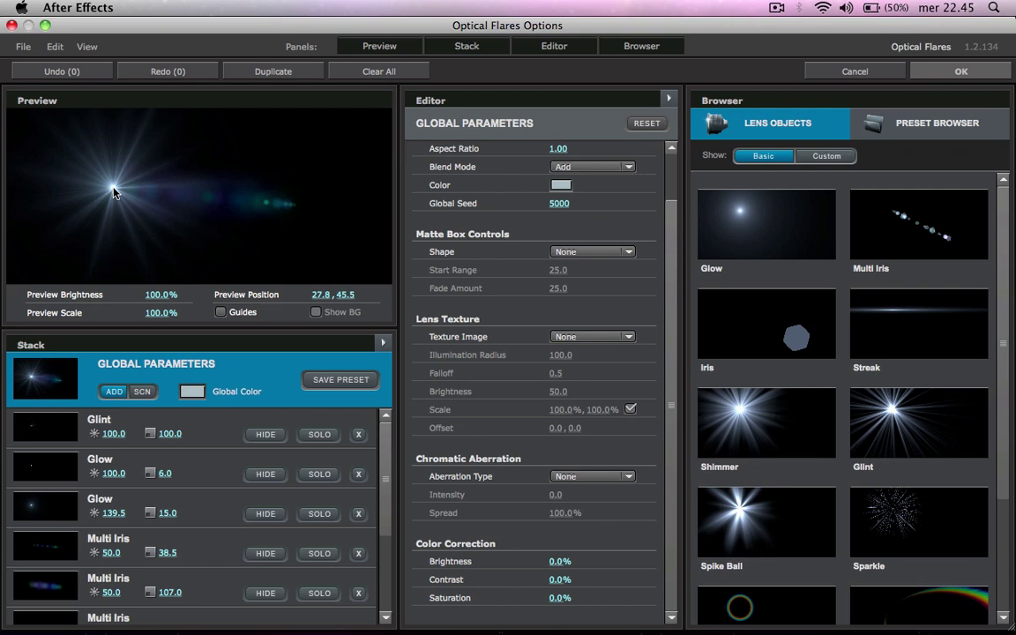
drag(113, 188, 199, 184)
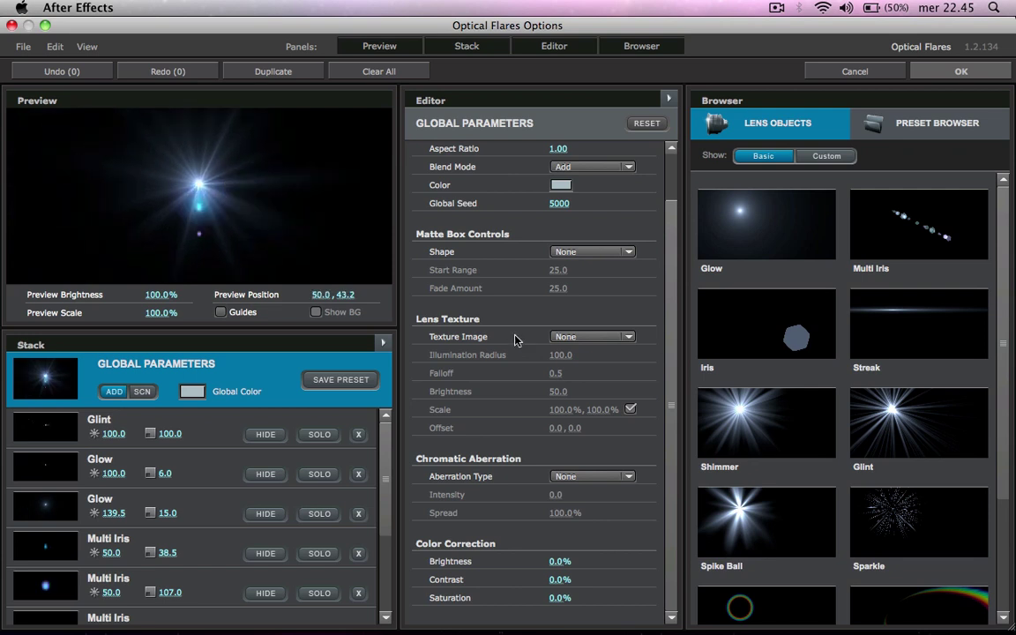
click(617, 337)
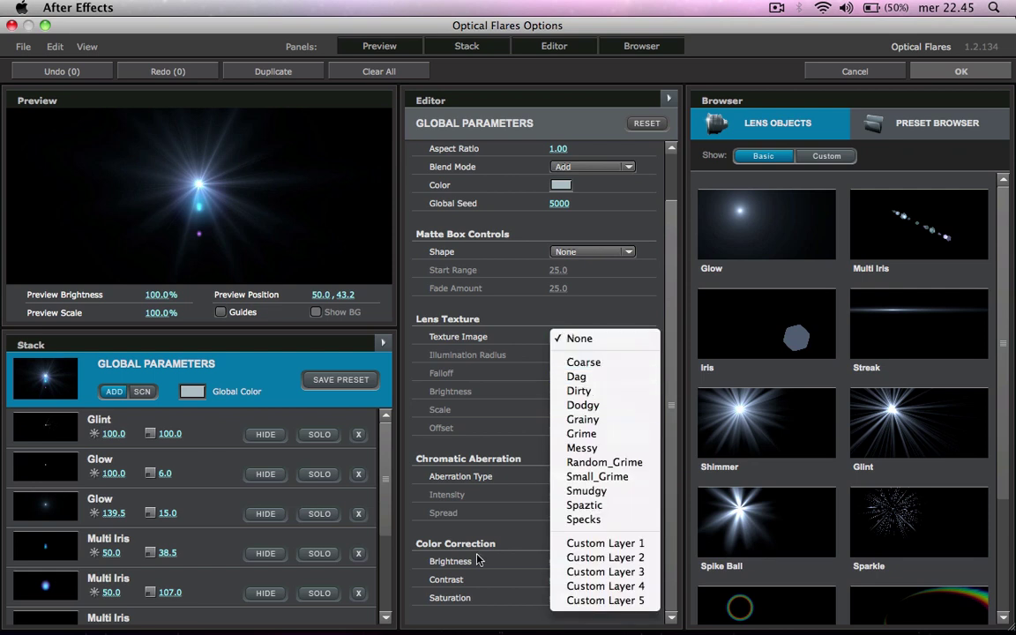
- Choose the Specks lens texture and centre the preview flare
click(586, 520)
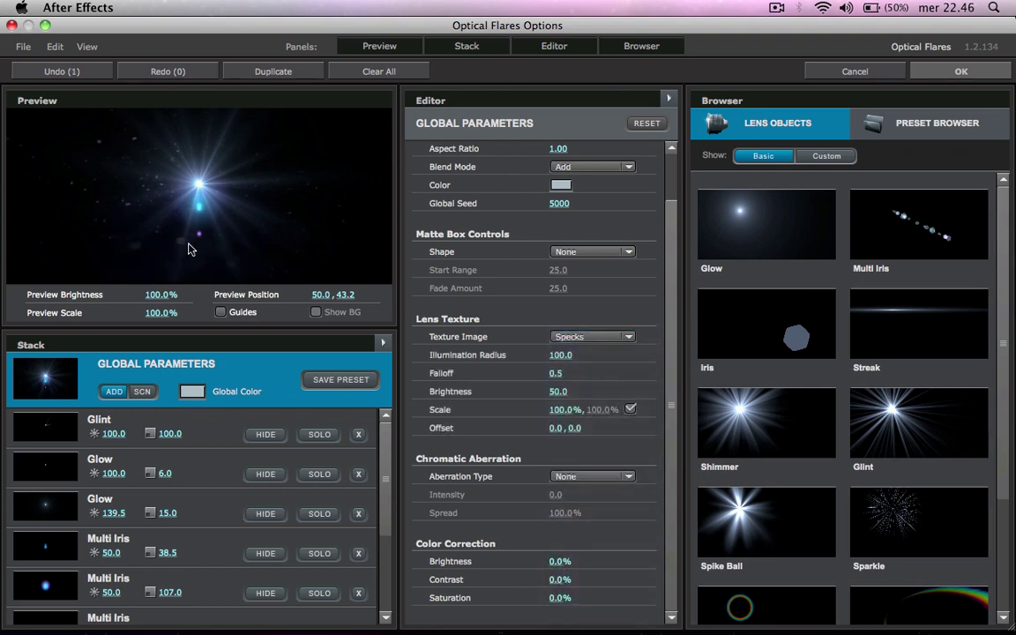
click(200, 196)
drag(201, 201, 241, 197)
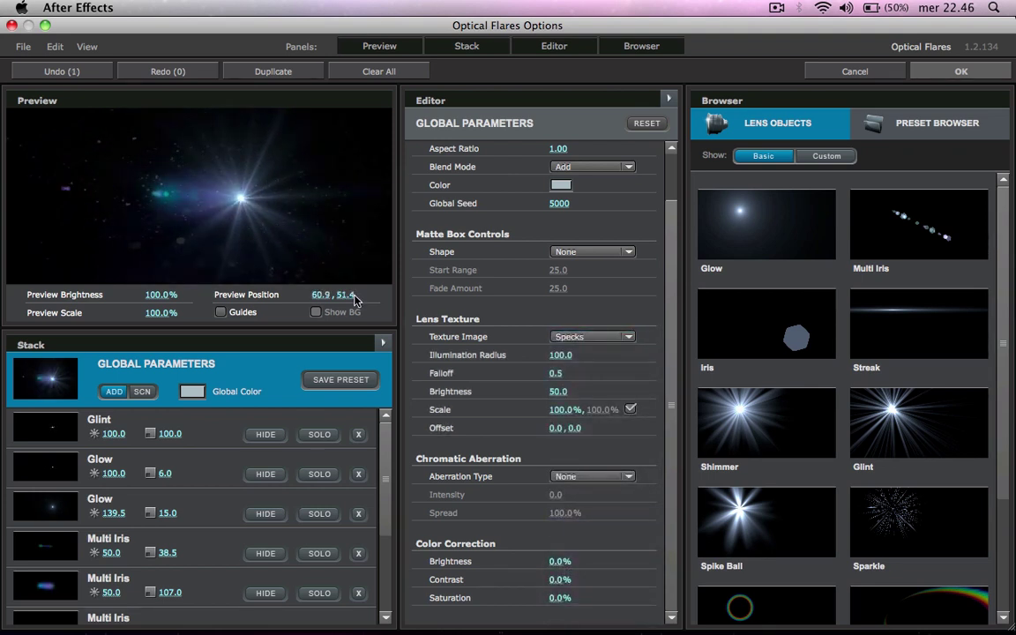
- Widen the preview, move the flare to 14.1, 24.3, and reopen the texture list
drag(398, 322, 557, 306)
click(362, 257)
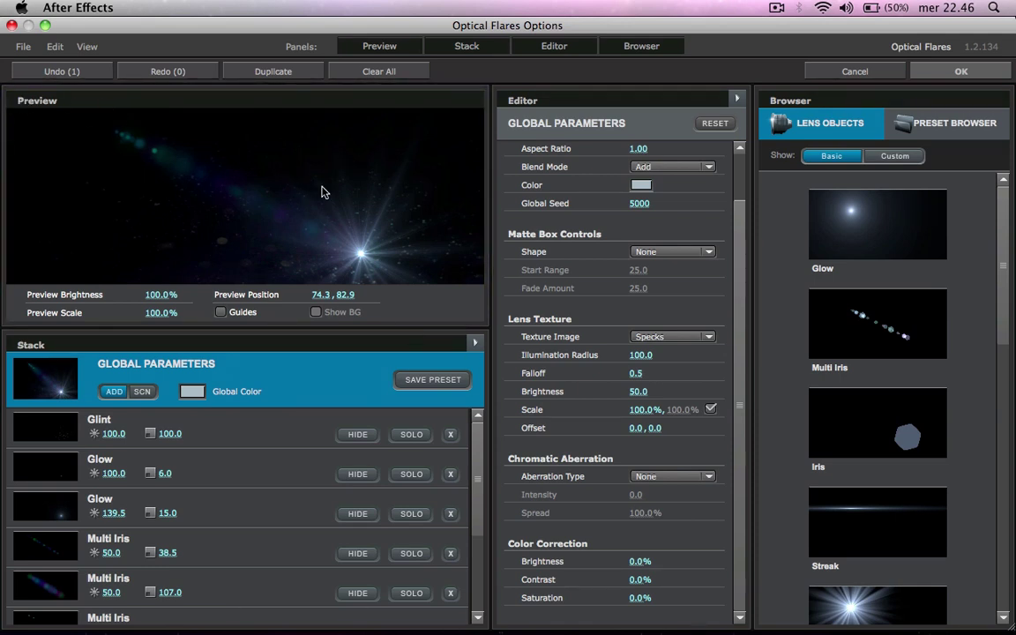
mouse_move(324, 191)
mouse_down()
mouse_move(298, 164)
mouse_move(156, 169)
mouse_move(196, 227)
mouse_move(150, 132)
mouse_up()
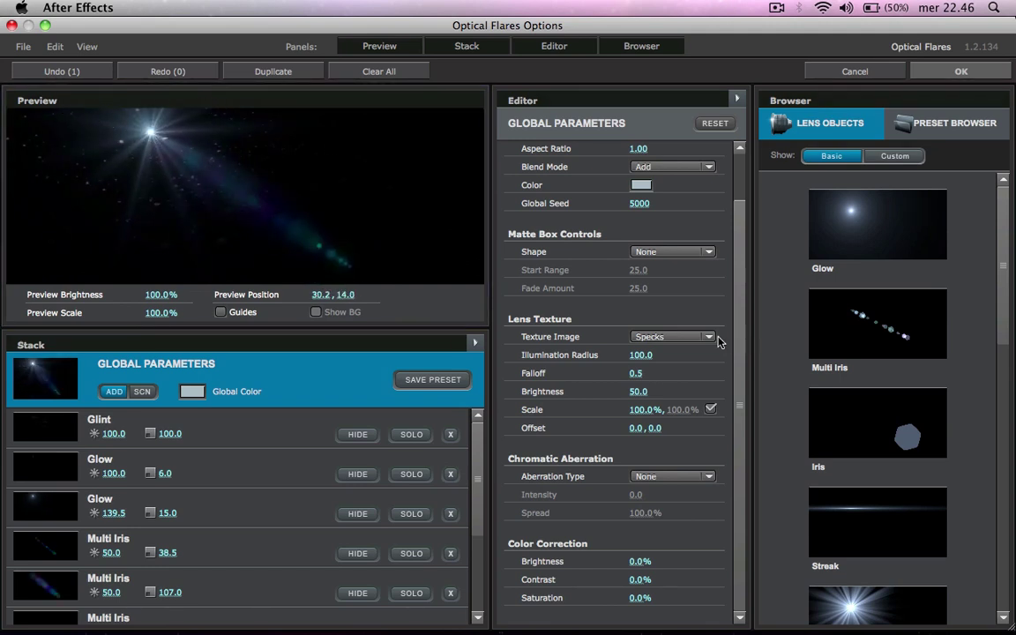
drag(151, 133, 74, 156)
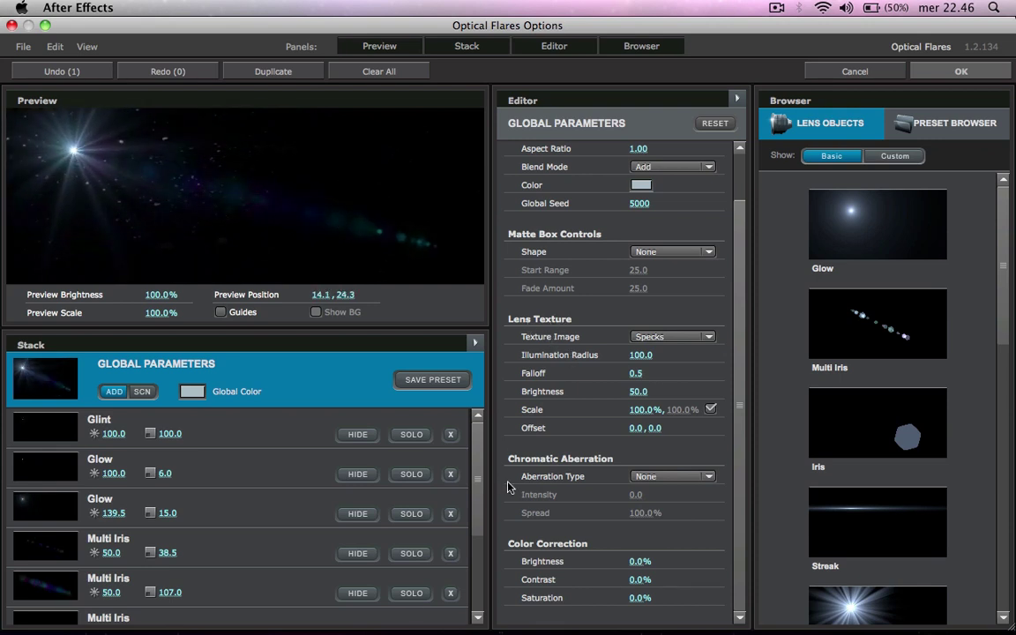
click(661, 337)
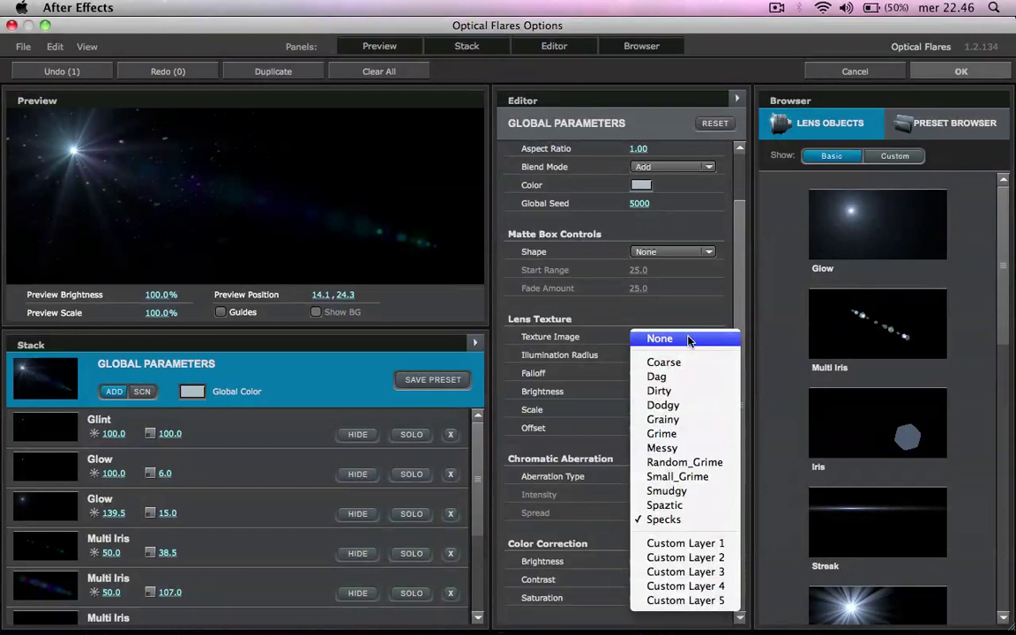
- Switch to the Dag texture, lower Illumination Radius to 61.5, and test Falloff values
click(645, 379)
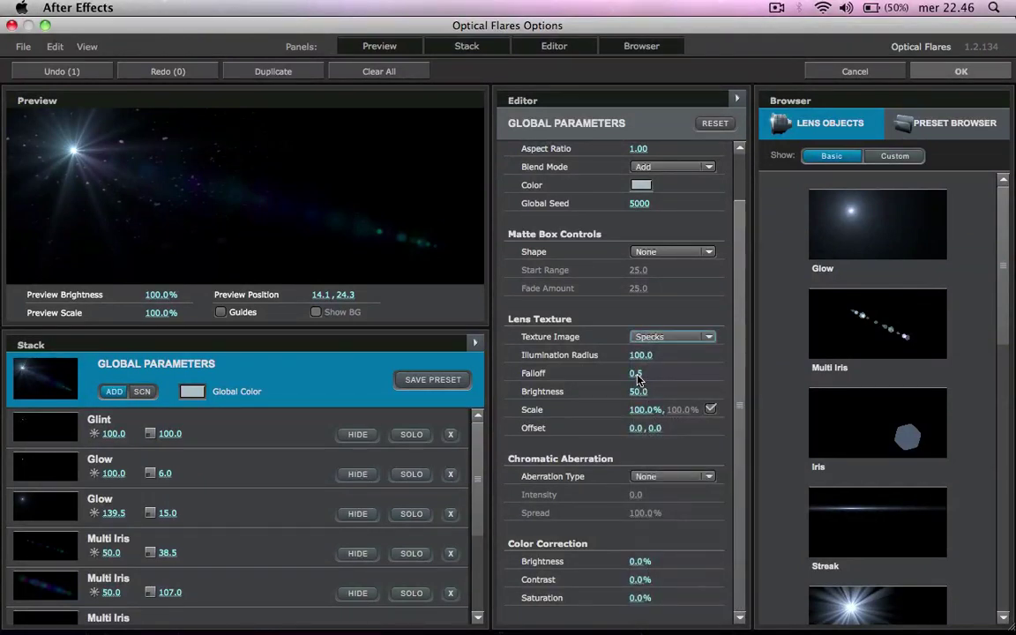
drag(83, 193, 199, 184)
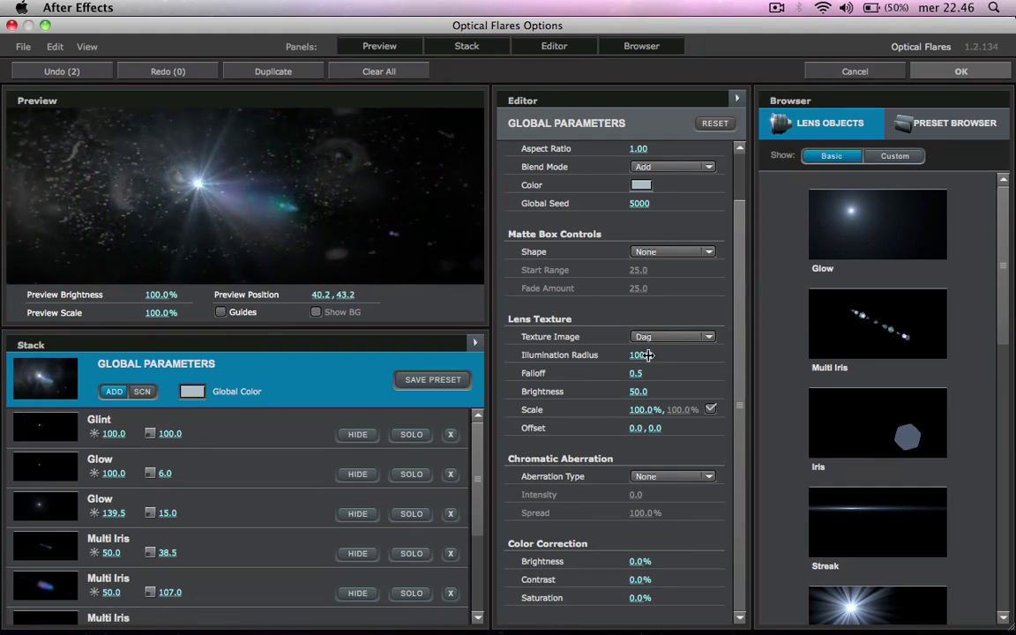
mouse_move(646, 356)
mouse_down()
mouse_move(497, 366)
mouse_move(612, 375)
mouse_up()
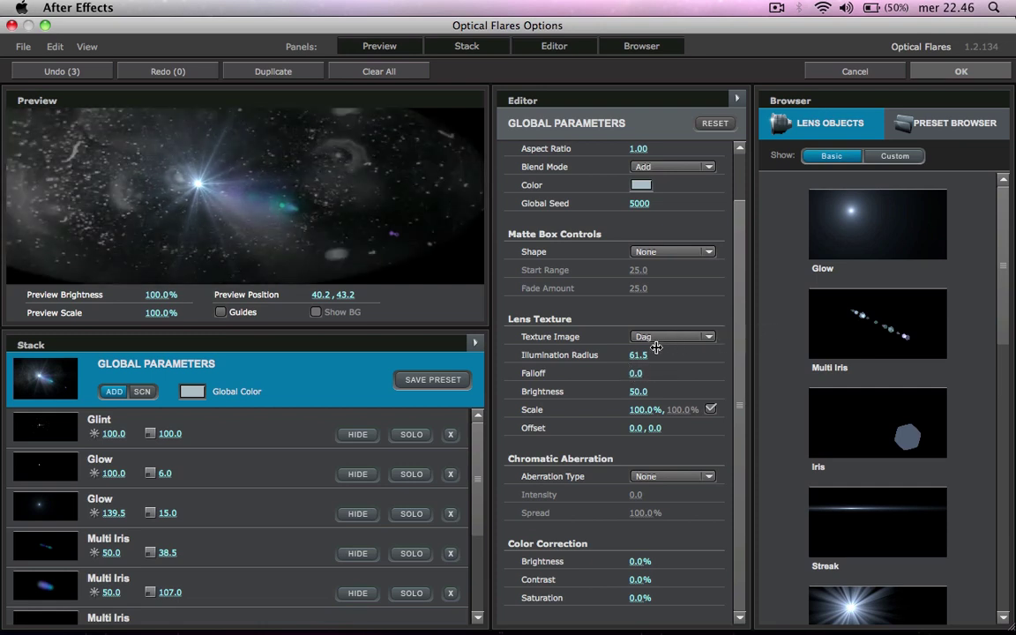
drag(635, 373, 659, 347)
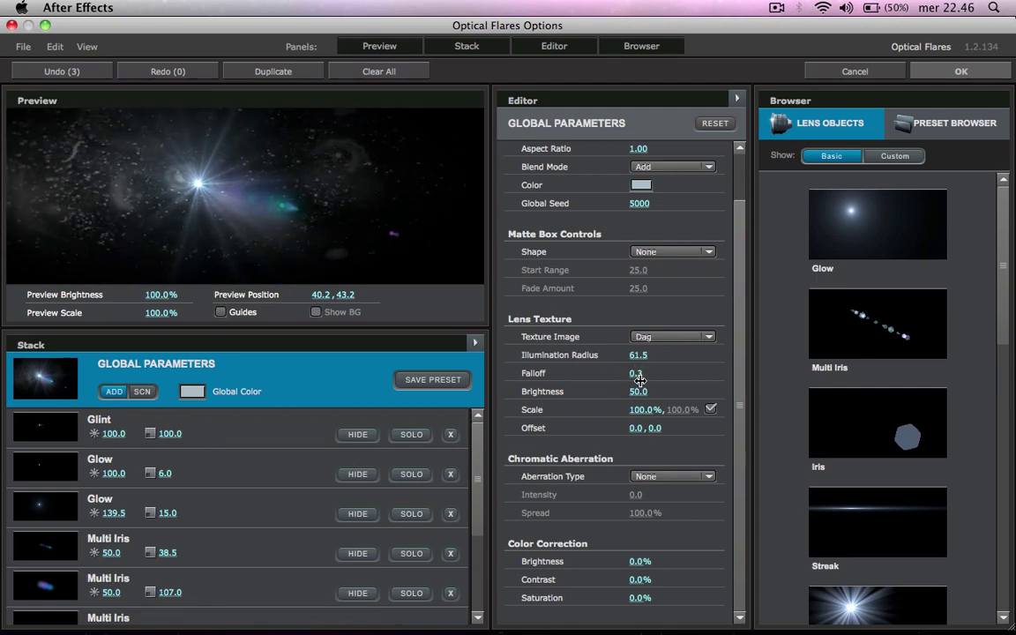
mouse_move(639, 381)
mouse_down()
mouse_move(625, 384)
mouse_move(635, 373)
mouse_up()
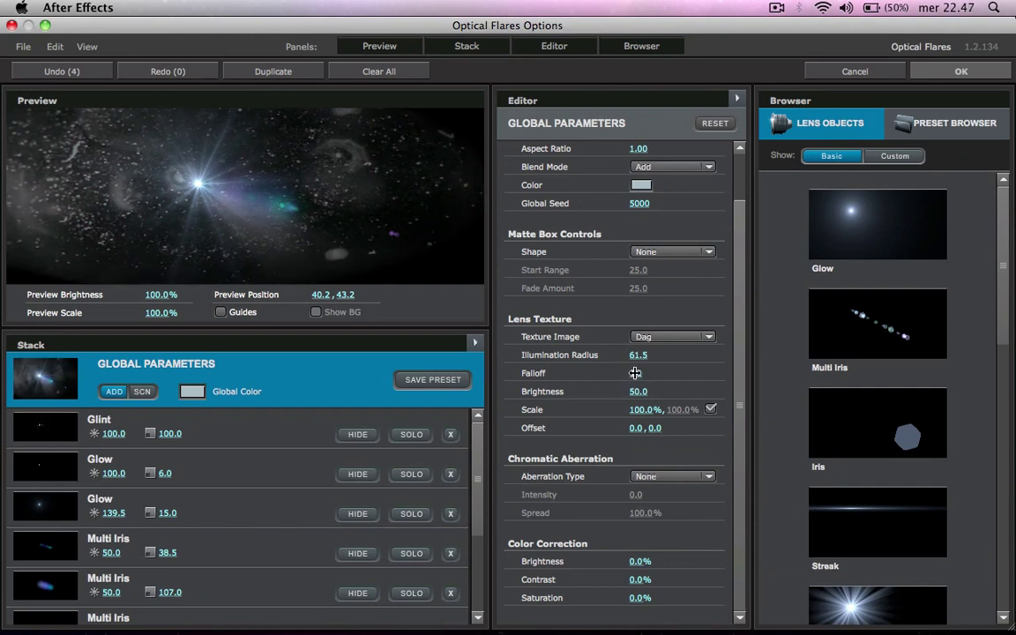
- Undo twice to restore Falloff 0.5, then set lens texture Brightness to 53
click(81, 70)
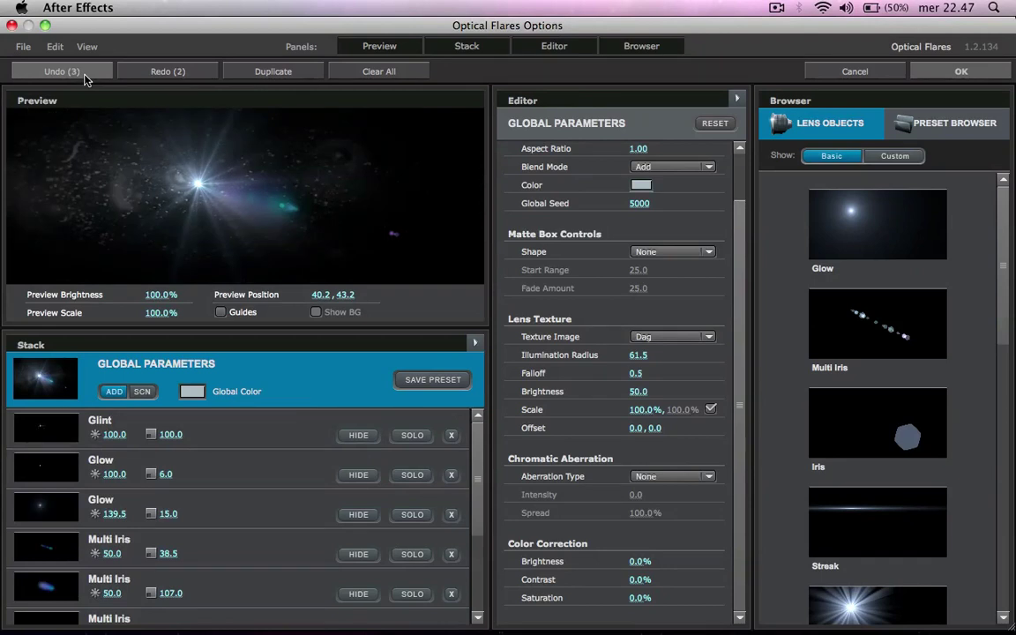
click(85, 78)
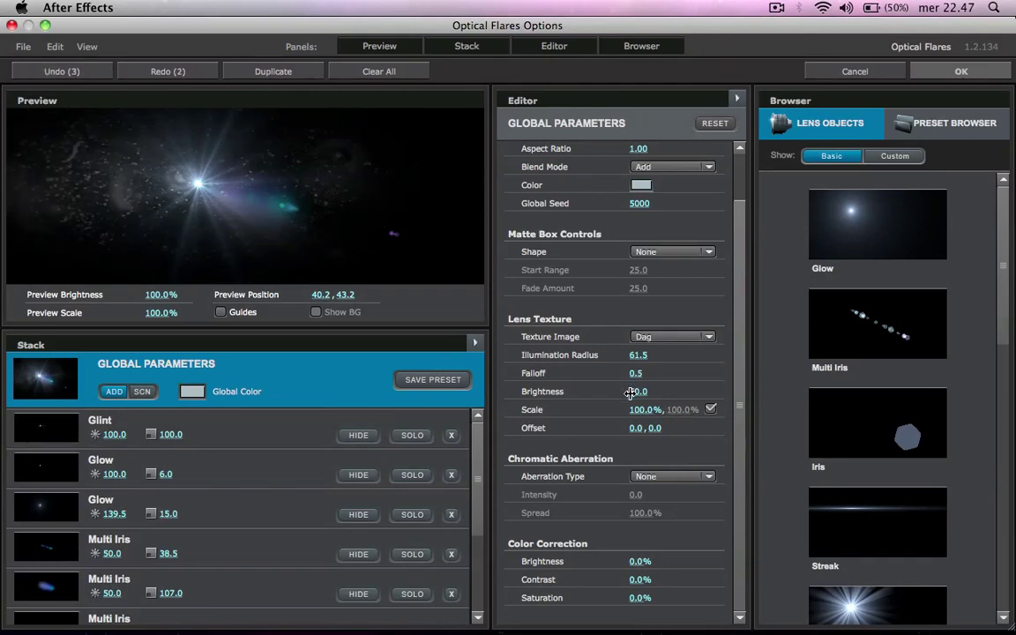
mouse_move(630, 392)
mouse_down()
mouse_move(606, 402)
mouse_move(619, 387)
mouse_up()
- Set lens texture Scale to 120% and Offset to 10.5, -0.5
drag(638, 410, 684, 418)
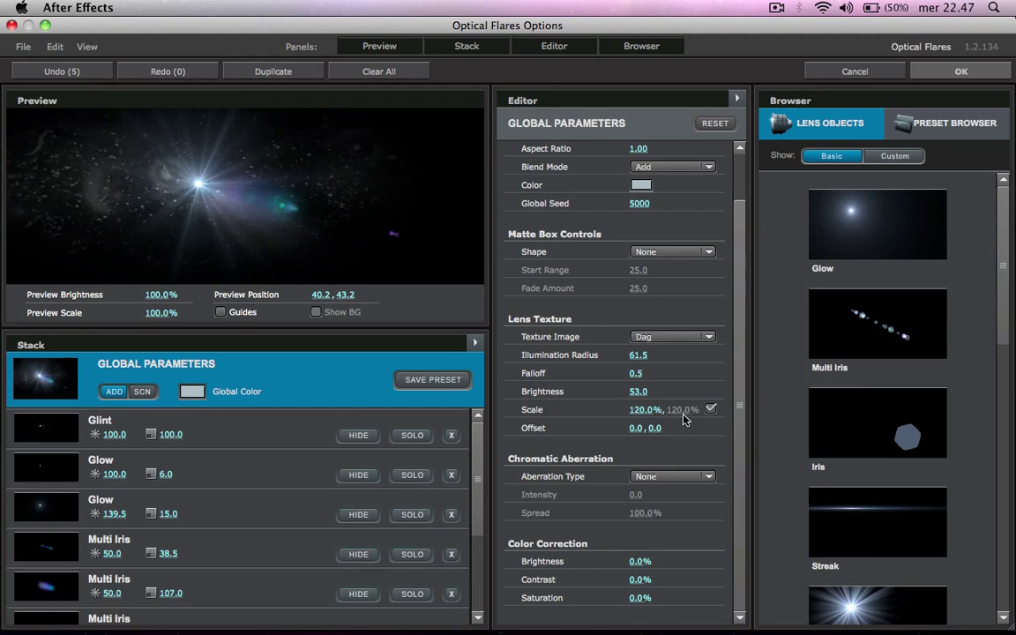
click(711, 409)
mouse_move(683, 412)
mouse_down()
mouse_move(500, 427)
mouse_move(705, 392)
mouse_up()
click(710, 409)
mouse_move(635, 428)
mouse_down()
mouse_move(508, 447)
mouse_move(587, 446)
mouse_move(646, 430)
mouse_move(596, 383)
mouse_up()
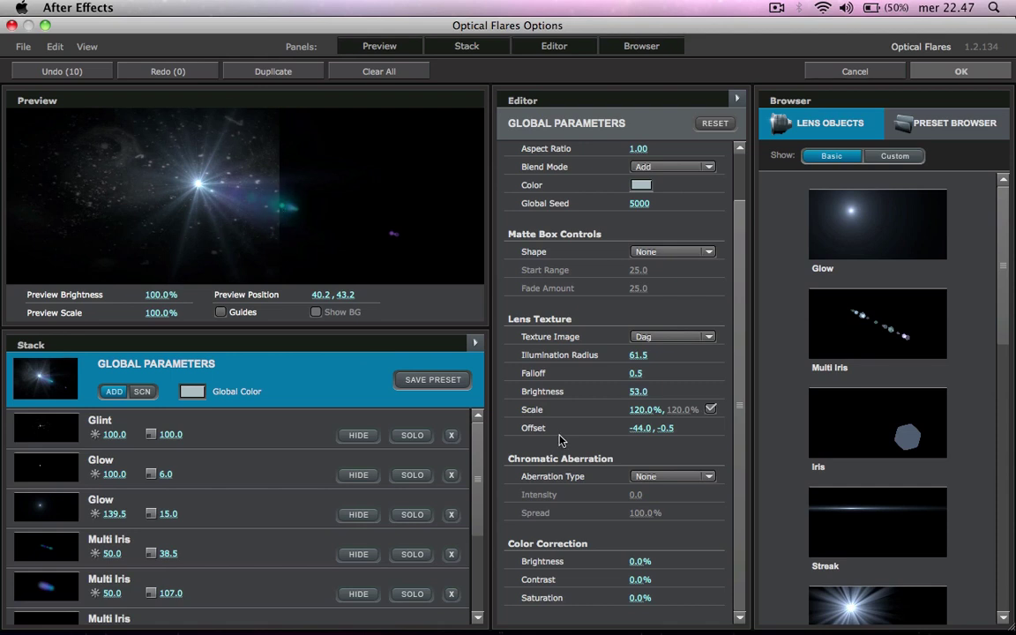
drag(617, 430, 705, 408)
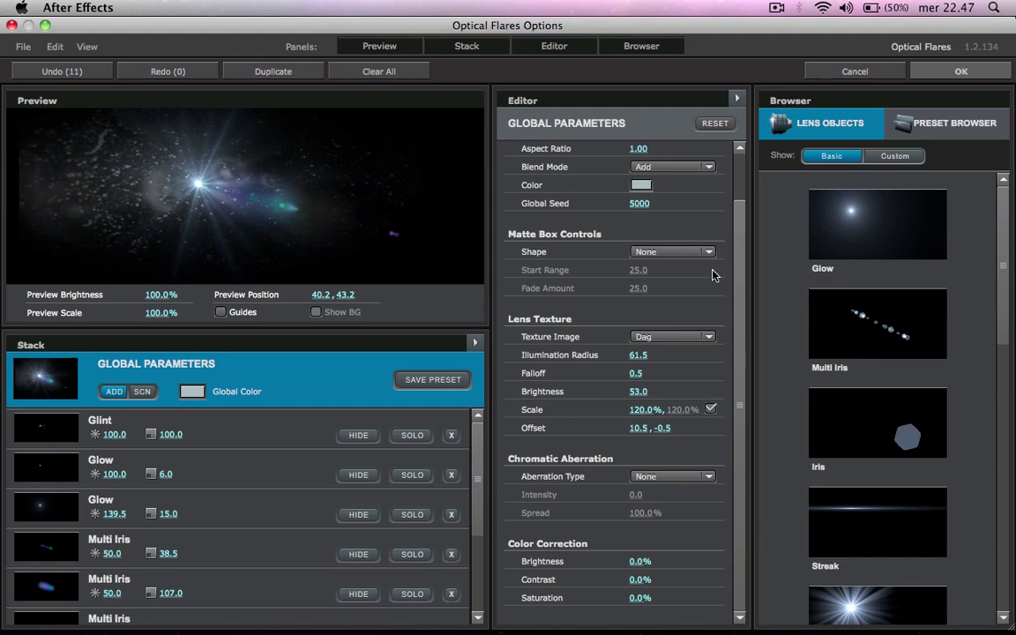
- Keep Dag as the Texture Image and confirm the Optical Flares options with OK
click(672, 336)
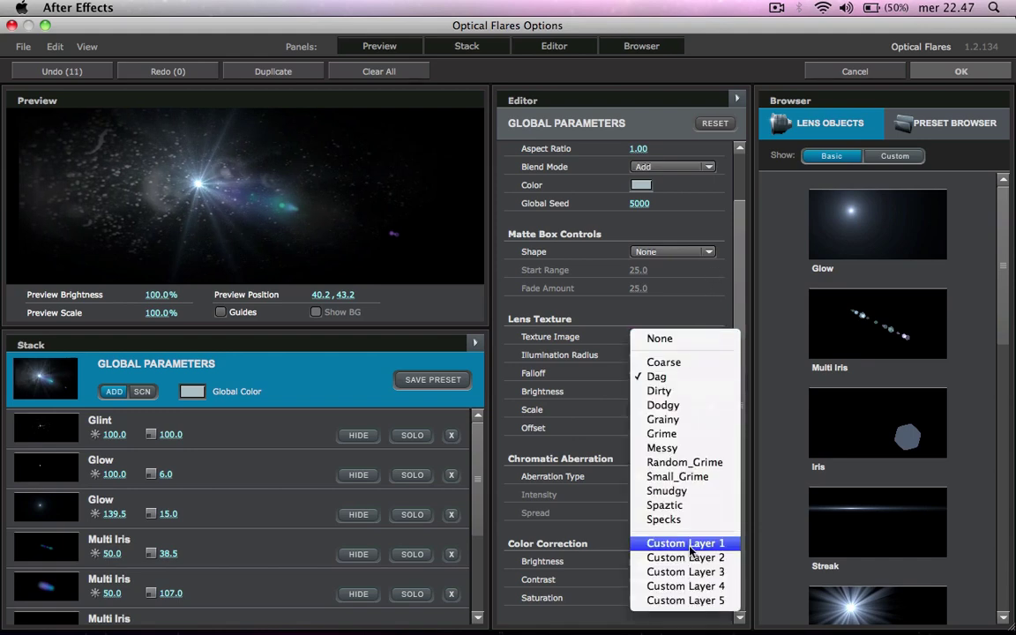
click(548, 344)
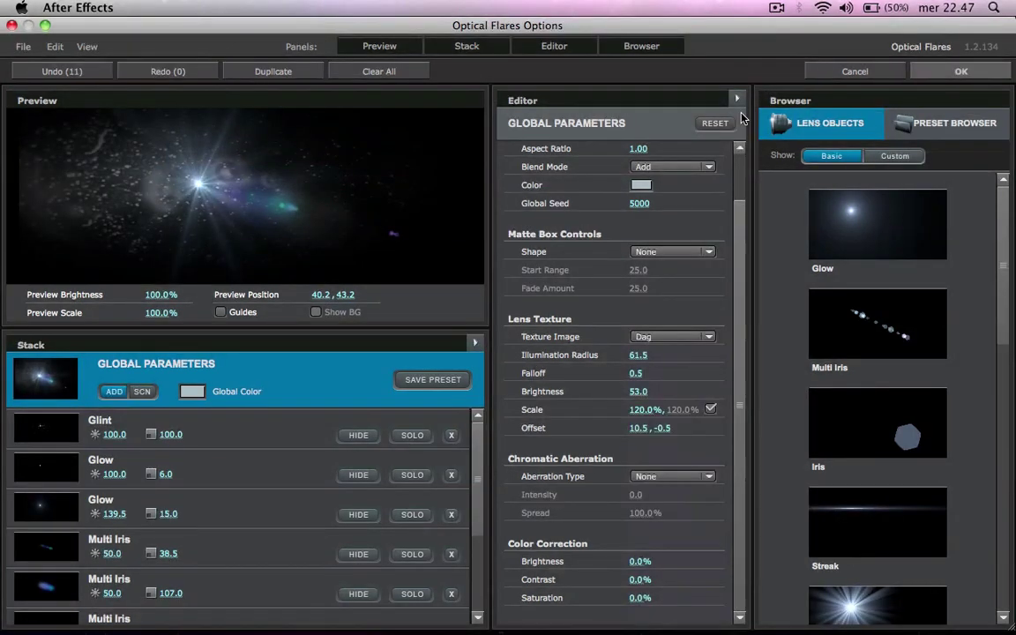
click(872, 67)
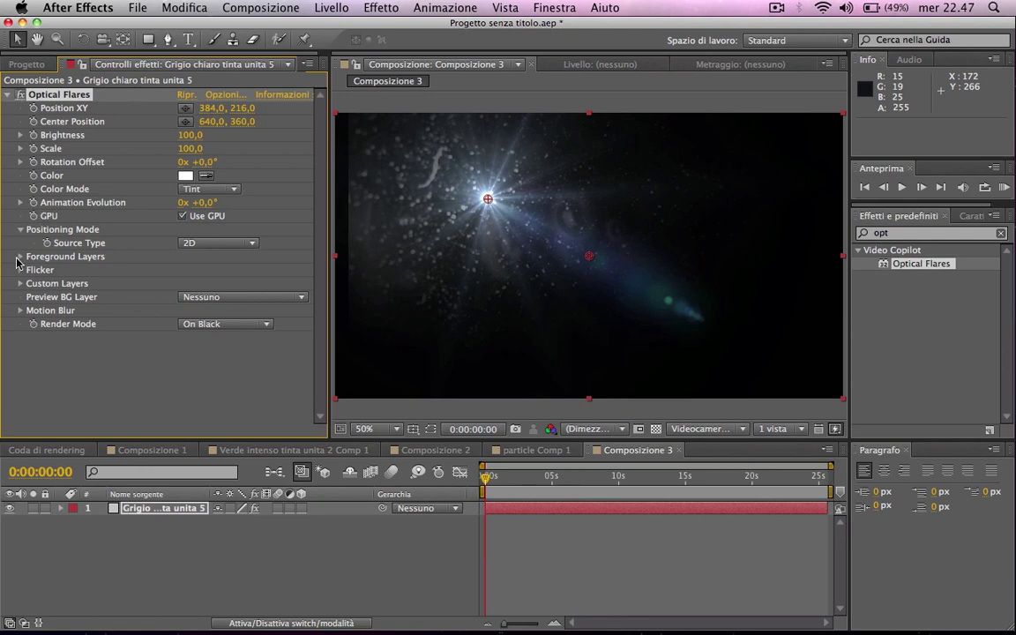
- Check Custom Layer 1's Source Layer, leave it unset, and reopen the Optical Flares options
click(21, 284)
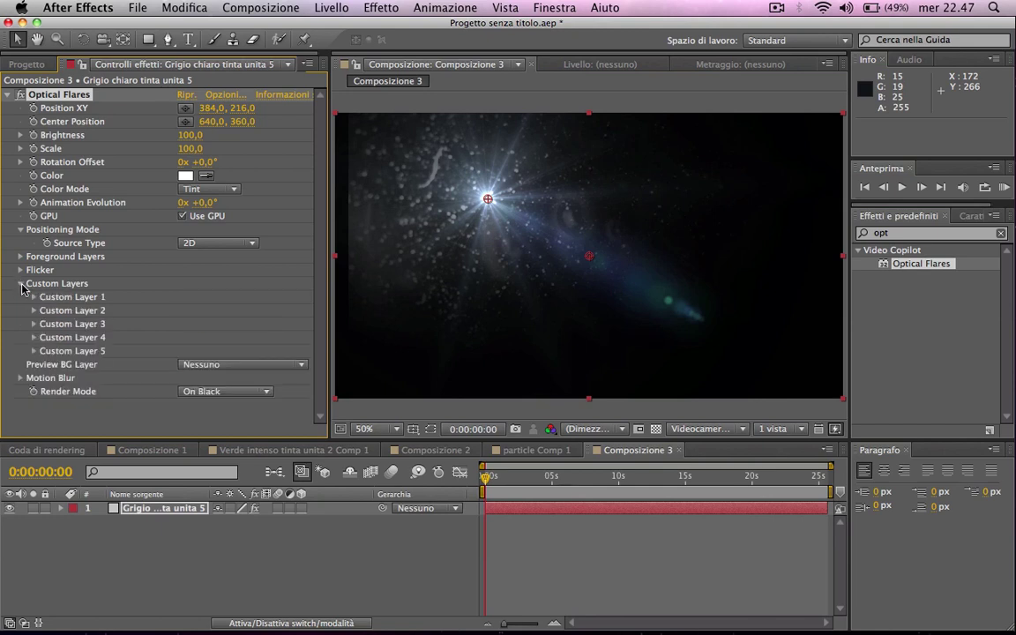
click(33, 298)
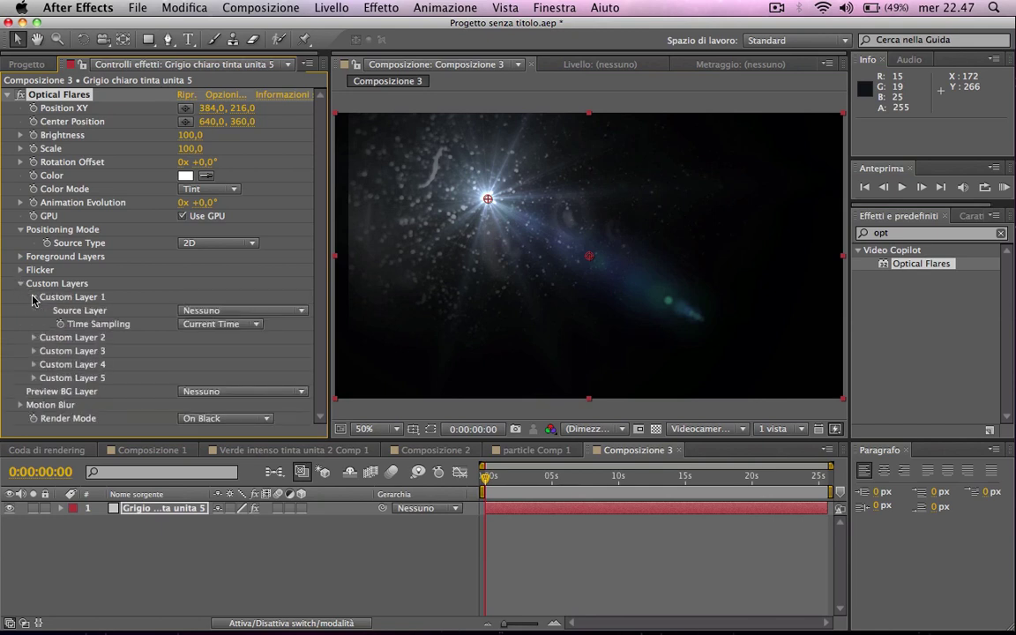
click(212, 311)
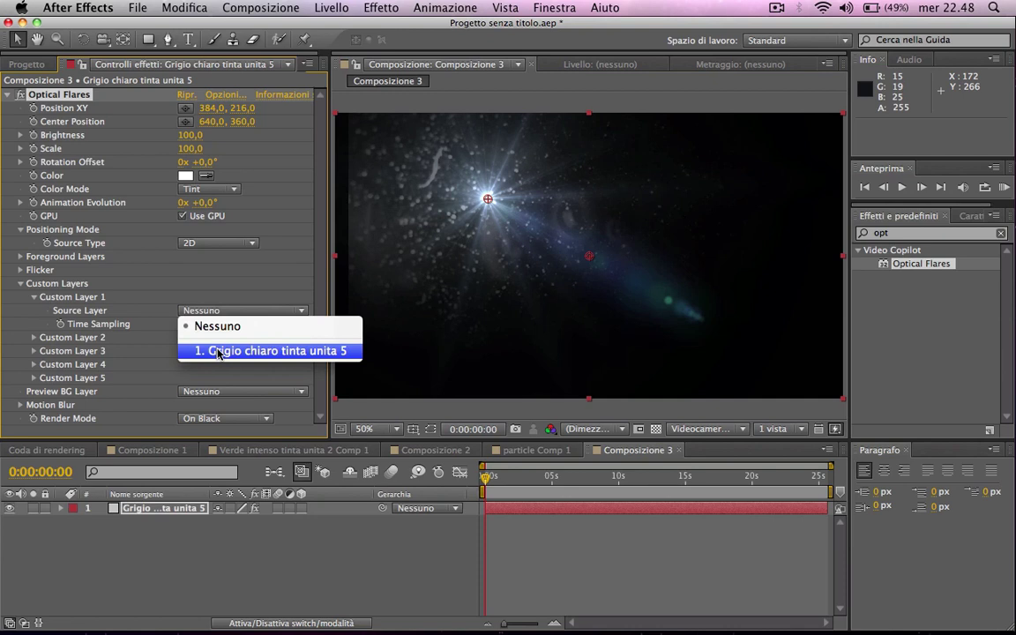
click(206, 248)
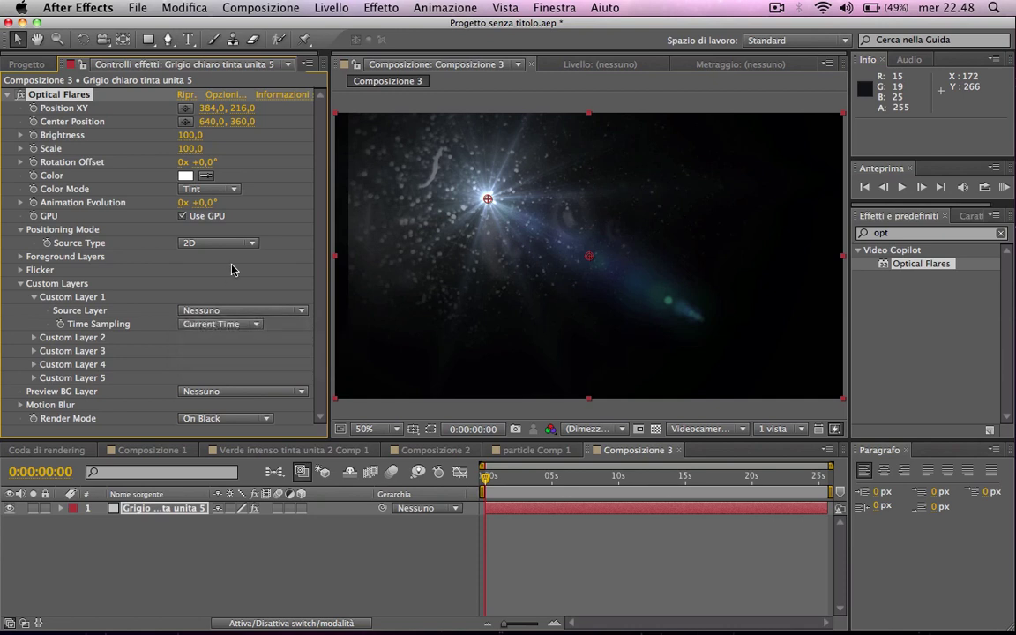
click(235, 98)
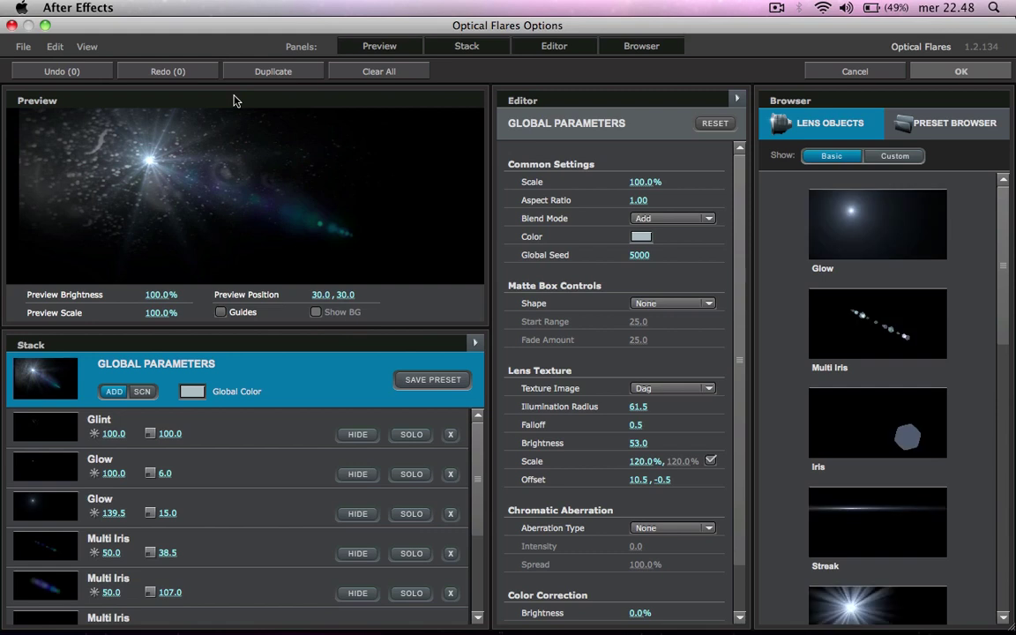
- Confirm Dag remains the lens texture and close Optical Flares Options with OK
click(679, 383)
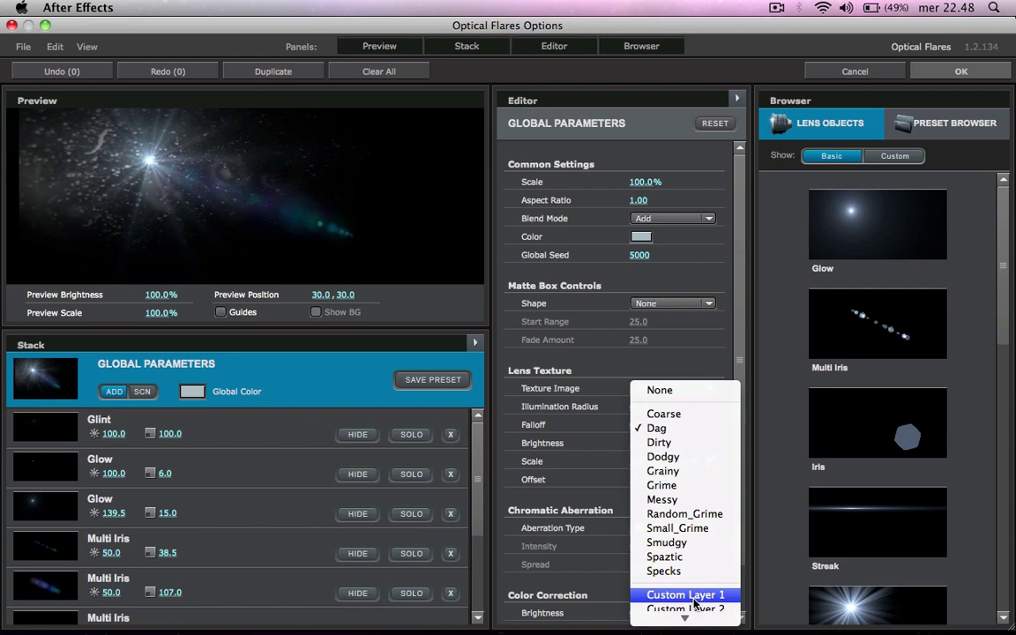
click(546, 511)
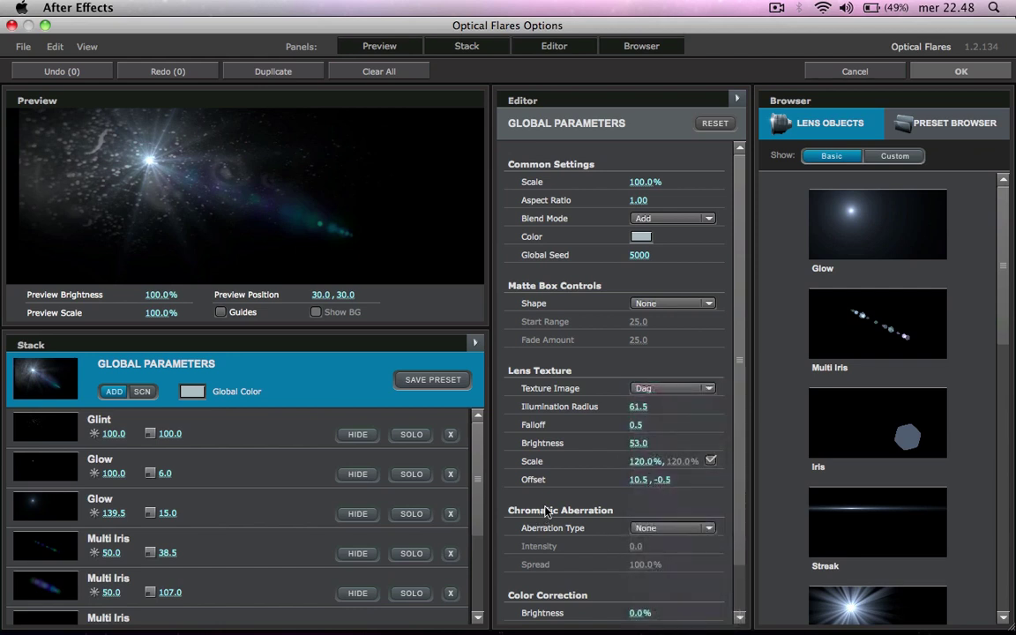
click(962, 70)
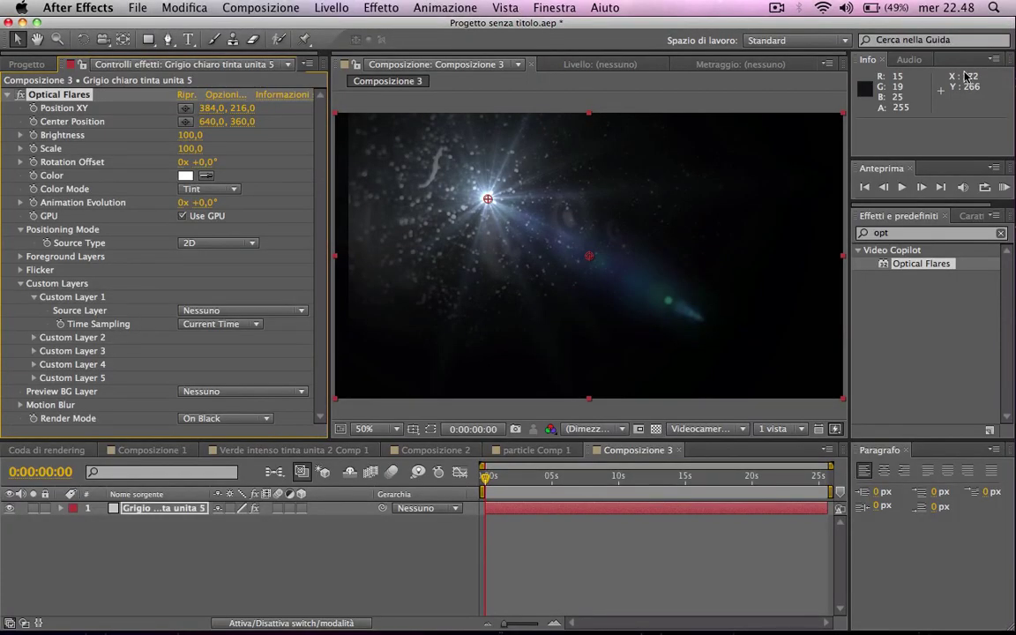